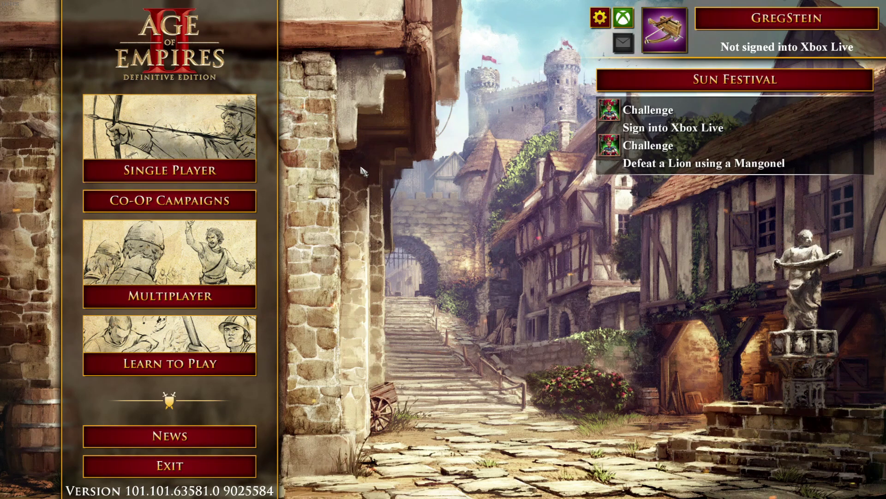
Step: Open Single Player from the Age of Empires II main menu to reach the saved replays
{"action": "left_click", "coordinate": [162, 145]}
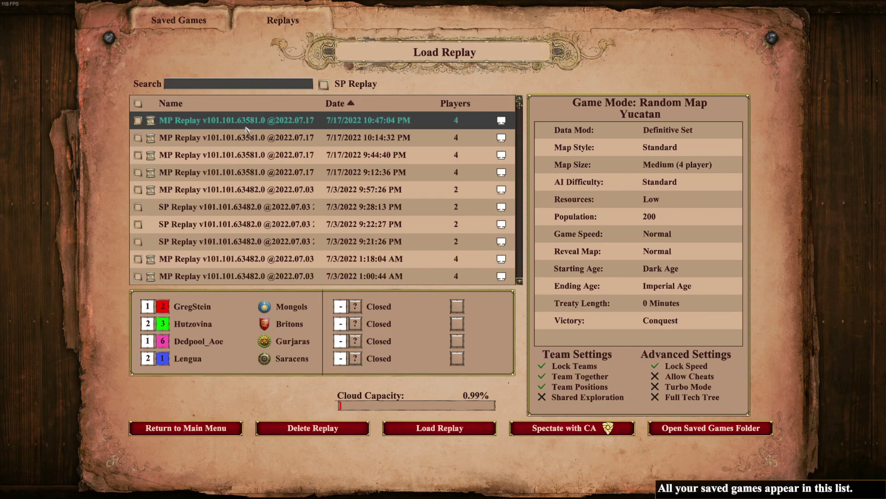
Step: Preview replay details and select the 7/3/2022 9:57:26 PM Arabia replay
{"action": "left_click", "coordinate": [308, 183]}
{"action": "left_click", "coordinate": [312, 179]}
{"action": "left_click", "coordinate": [277, 187]}
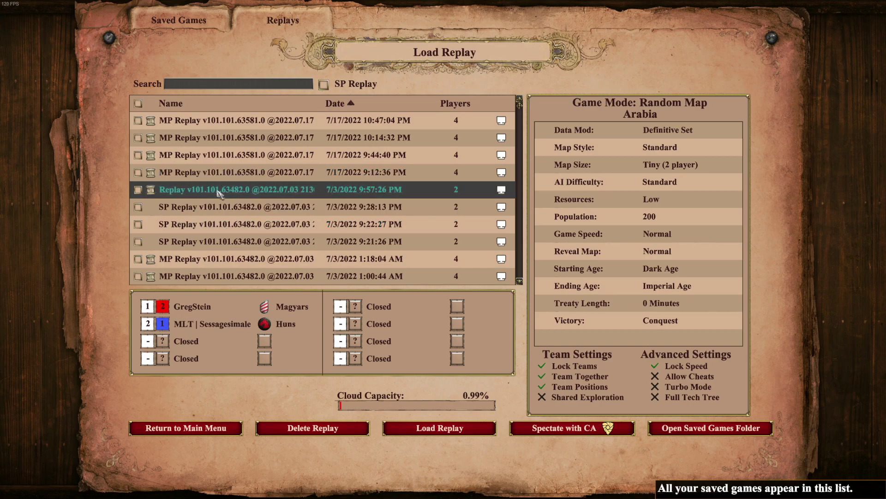
Step: Try loading that replay, dismiss the different-build warning, and bring up Alt+Tab
{"action": "left_click", "coordinate": [436, 427]}
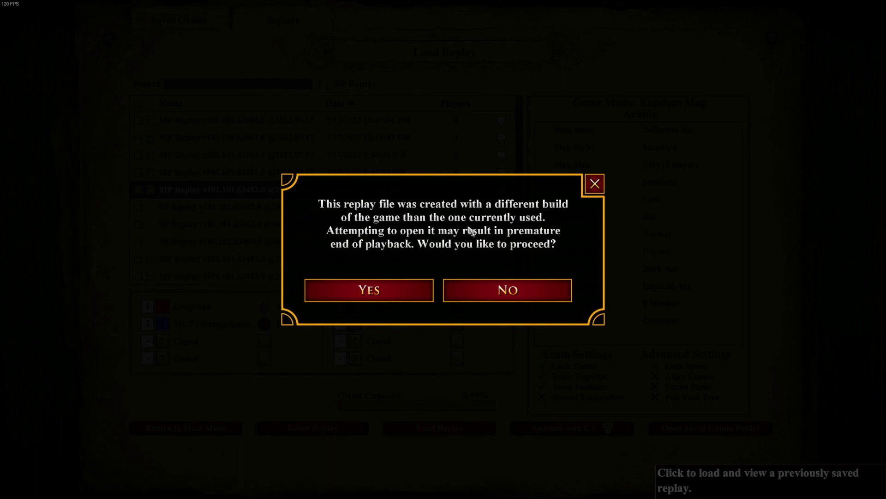
{"action": "left_click", "coordinate": [595, 183]}
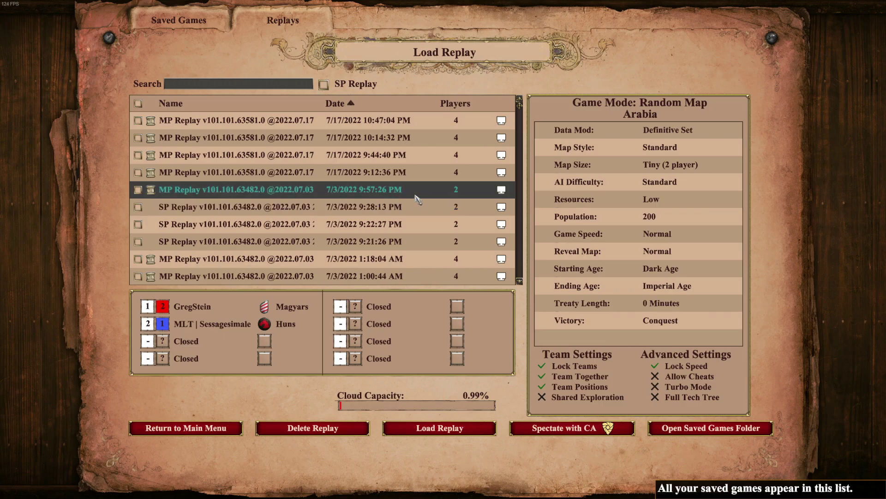
{"action": "key", "text": "alt+Tab"}
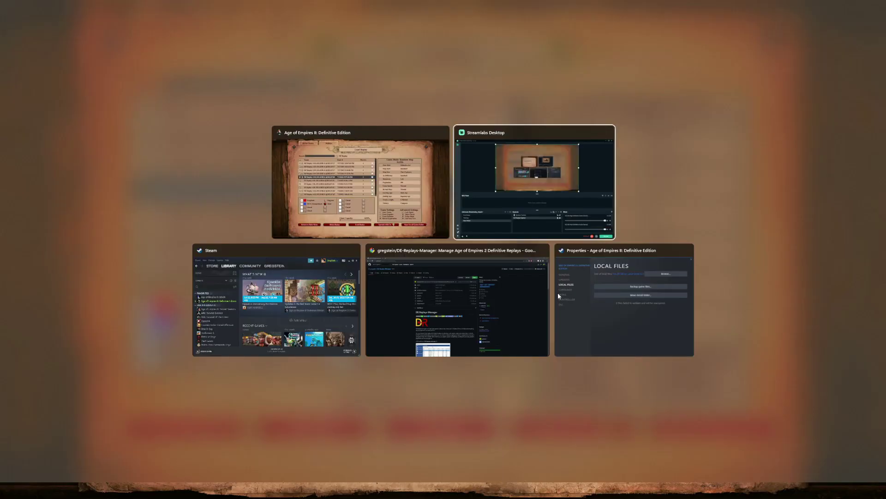
Step: Switch to the DE-Replays-Manager GitHub repo and open its Releases page showing DERM V1.5
{"action": "left_click", "coordinate": [423, 270]}
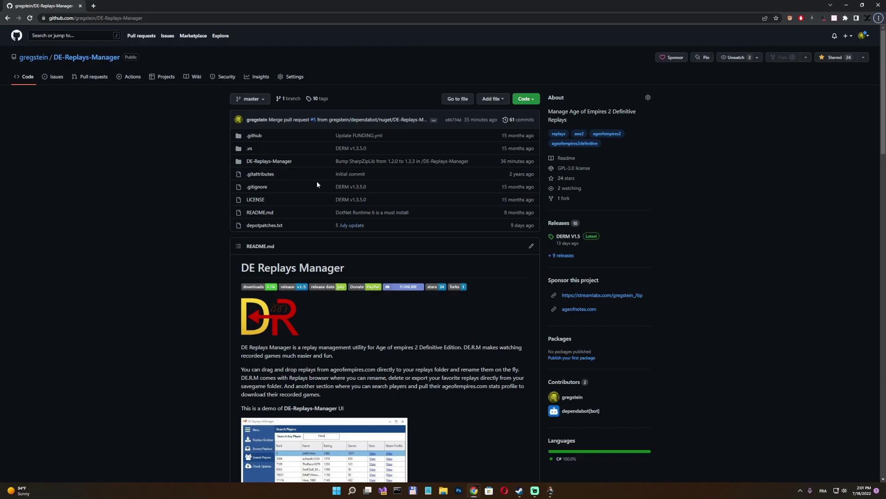
{"action": "left_click", "coordinate": [567, 225]}
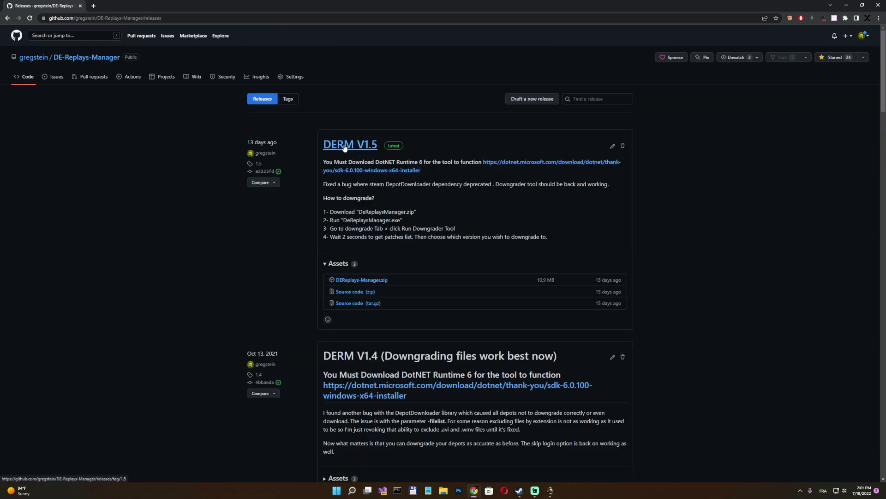
{"action": "scroll", "coordinate": [366, 277], "scroll_direction": "down", "scroll_amount": 2}
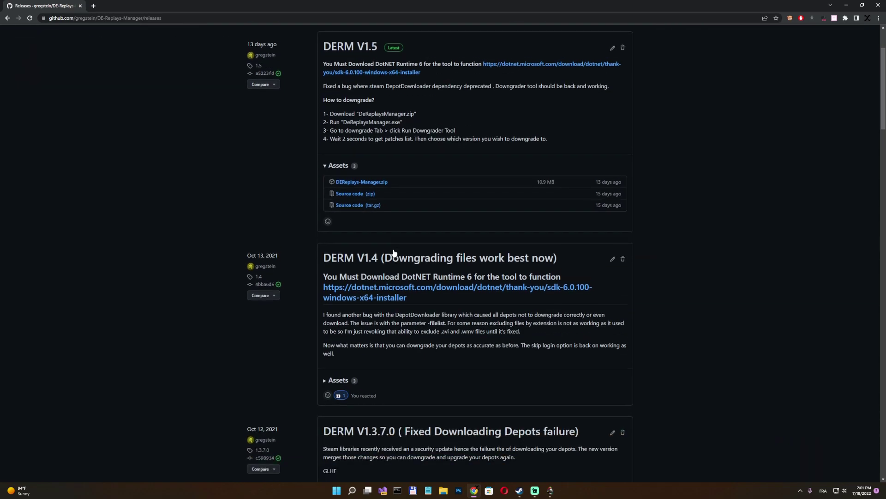
{"action": "scroll", "coordinate": [366, 263], "scroll_direction": "up", "scroll_amount": 1}
{"action": "scroll", "coordinate": [366, 264], "scroll_direction": "up", "scroll_amount": 2}
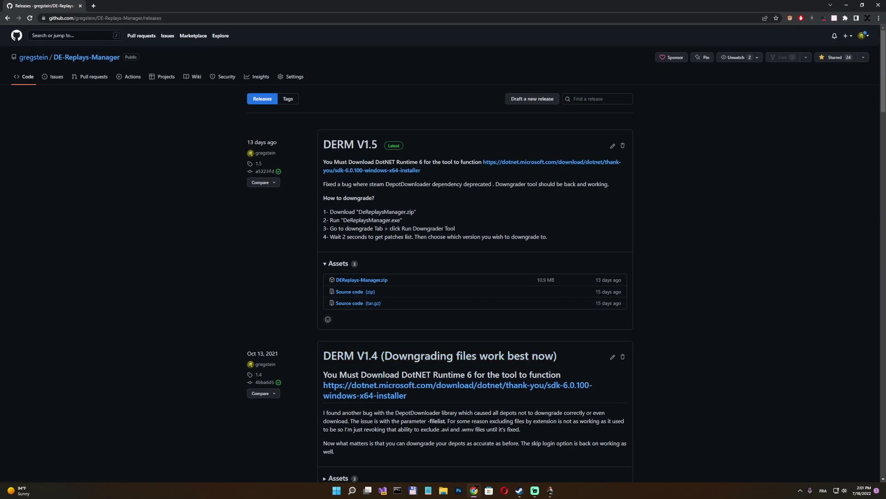
Step: Download DEReplays-Manager.zip and open it in WinRAR, selecting DeReplaysManager.exe
{"action": "left_click", "coordinate": [354, 280]}
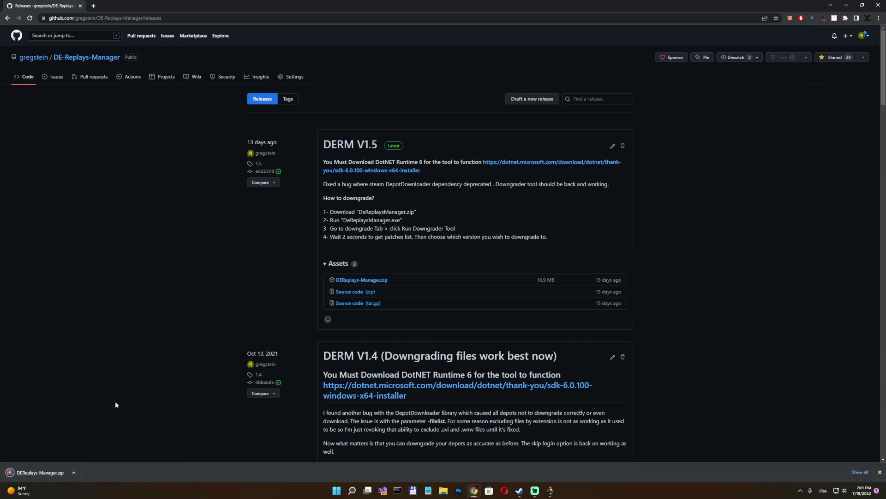
{"action": "left_click", "coordinate": [34, 472]}
{"action": "scroll", "coordinate": [391, 332], "scroll_direction": "down", "scroll_amount": 1}
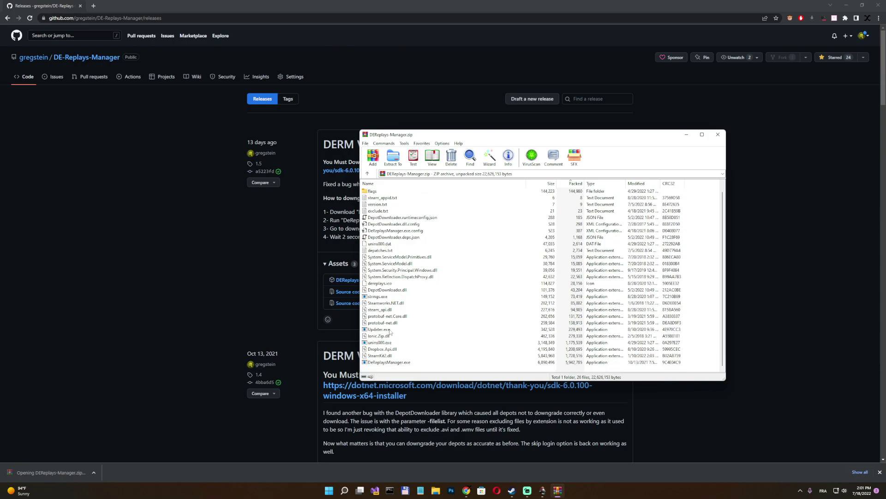
{"action": "left_click", "coordinate": [384, 363]}
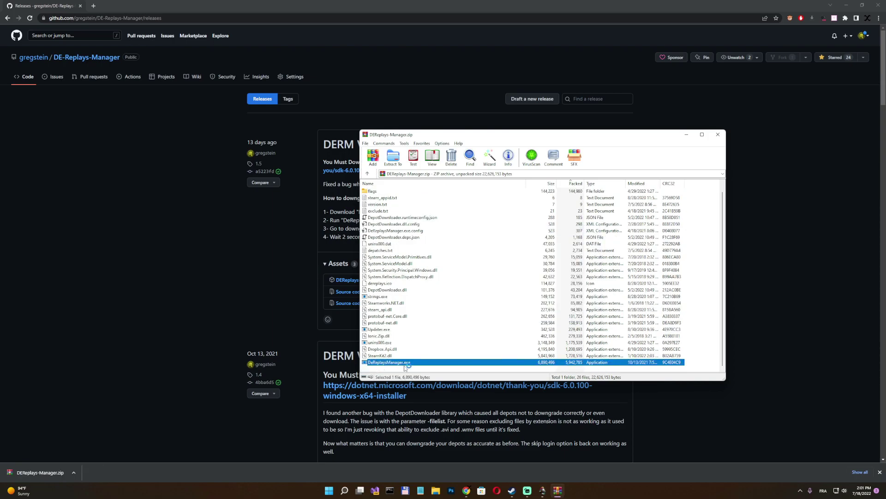
Step: Launch DeReplaysManager.exe from the archive and run the Downgrader Tool from the Downgrade Tool page
{"action": "double_click", "coordinate": [392, 363]}
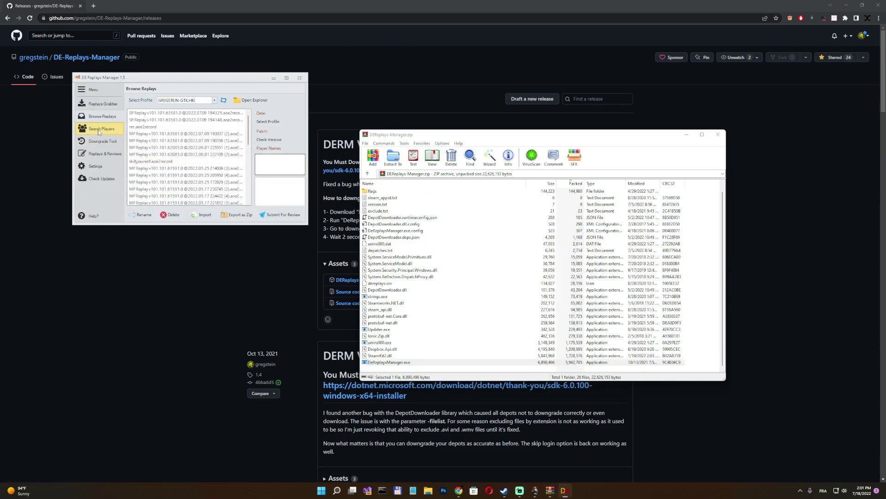
{"action": "left_click", "coordinate": [97, 142]}
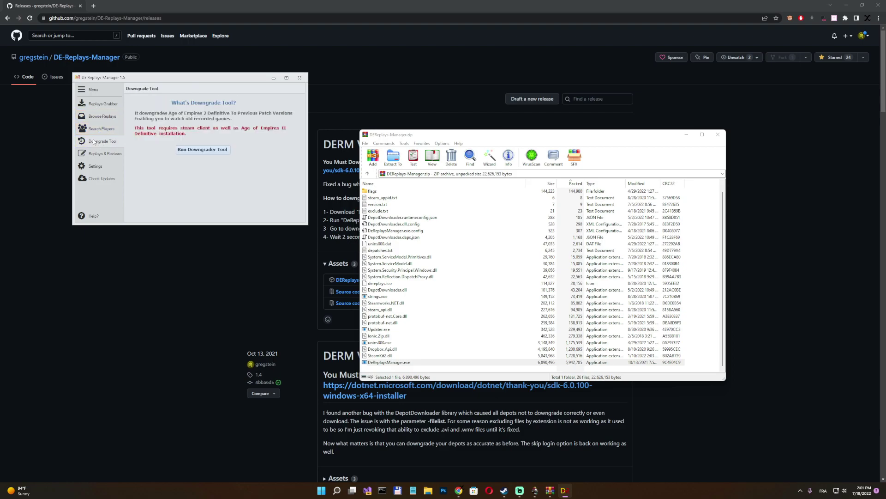
{"action": "left_click", "coordinate": [198, 151]}
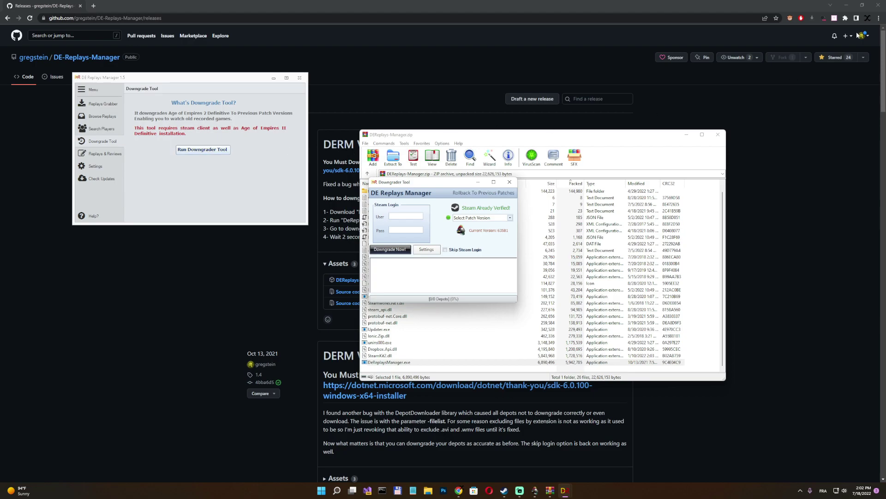
Step: Move Chrome and WinRAR aside, place the downgrader over the game, and choose patch 28 June 2022 (63482)
{"action": "left_click", "coordinate": [851, 6]}
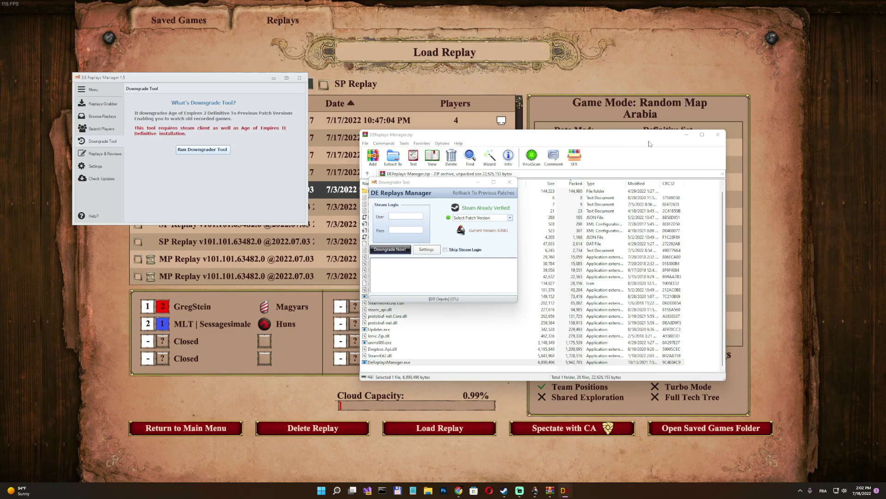
{"action": "left_click", "coordinate": [687, 134]}
{"action": "left_click", "coordinate": [416, 174]}
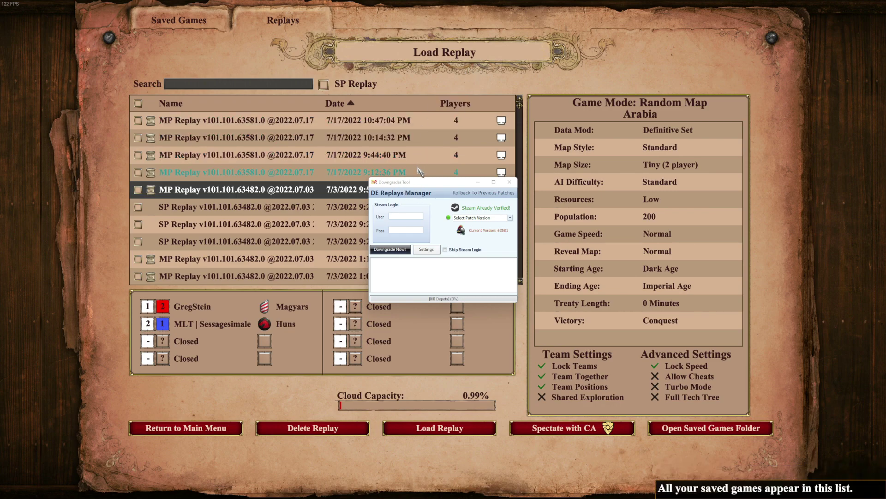
{"action": "left_click_drag", "start_coordinate": [414, 184], "coordinate": [687, 163]}
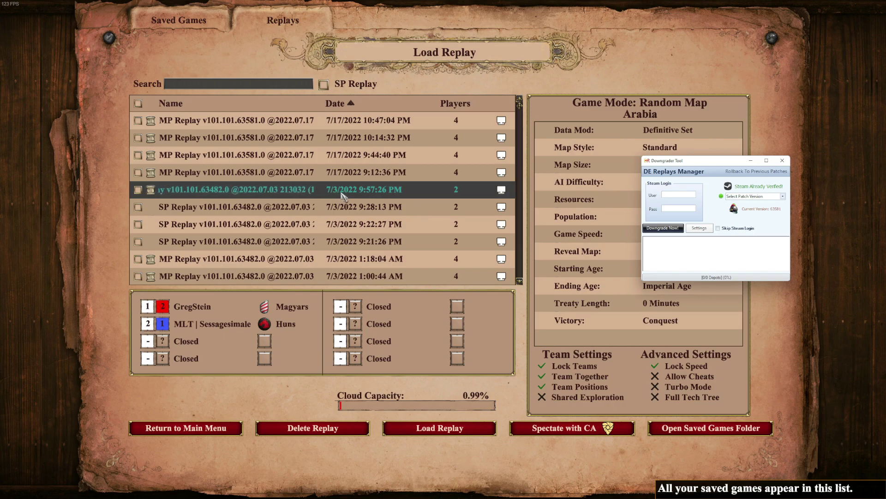
{"action": "left_click", "coordinate": [776, 198]}
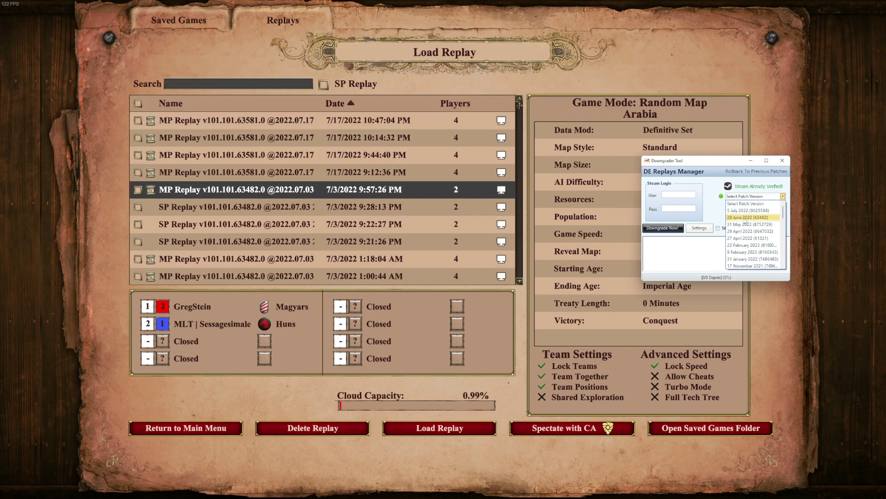
{"action": "left_click", "coordinate": [746, 218]}
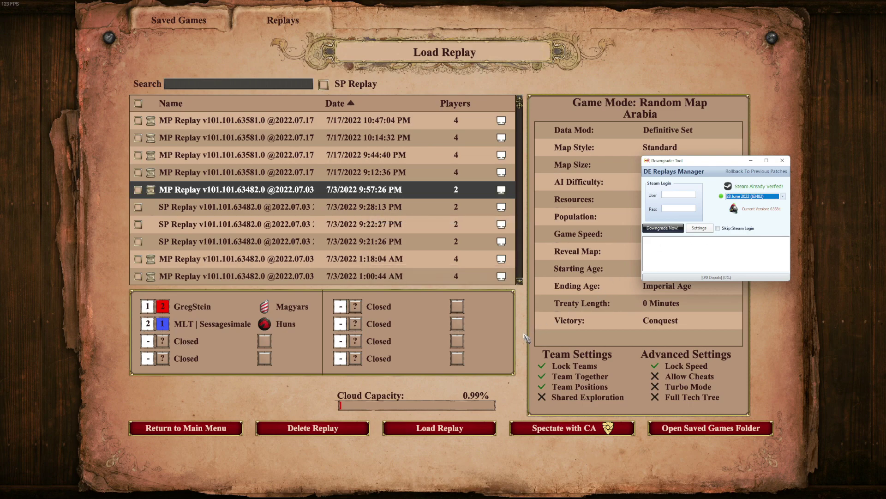
Step: Exit the game, clear Streamlabs and Steam's Local Files dialog, and focus the downgrader's Steam User field
{"action": "left_click", "coordinate": [216, 429]}
{"action": "left_click", "coordinate": [184, 466]}
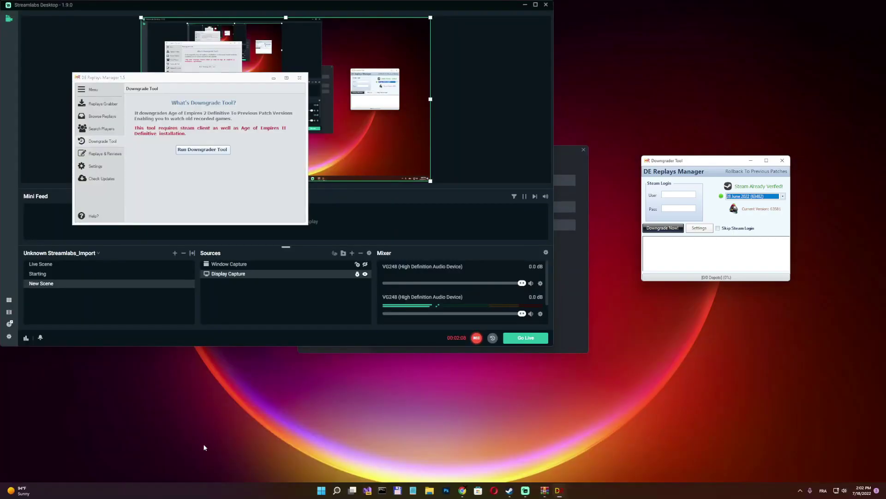
{"action": "left_click", "coordinate": [526, 5]}
{"action": "left_click", "coordinate": [583, 150]}
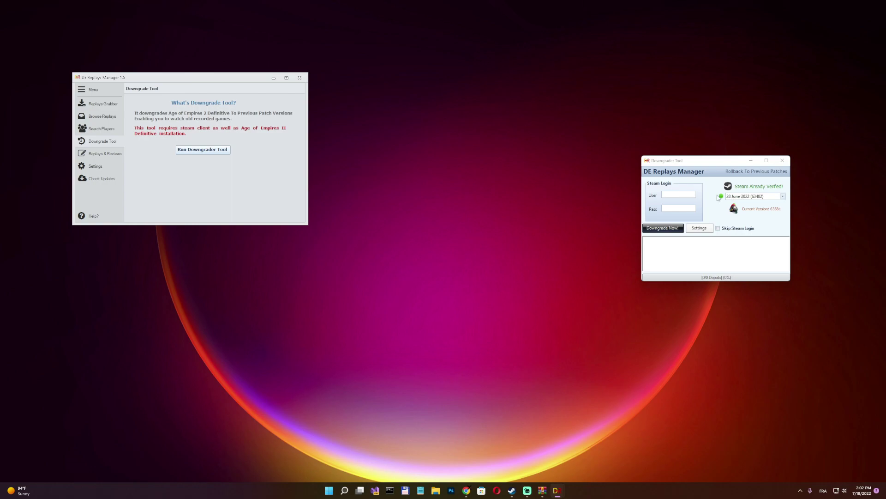
{"action": "left_click", "coordinate": [703, 198]}
{"action": "left_click", "coordinate": [668, 194]}
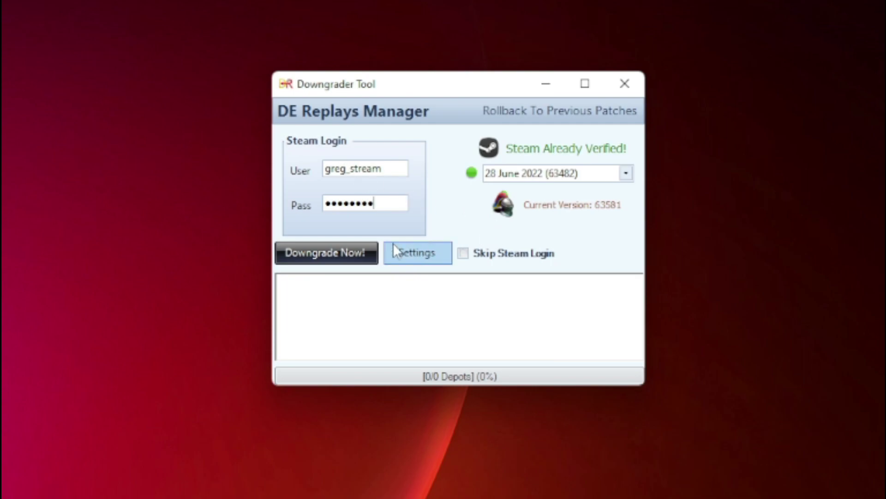
Step: Start the downgrade, then open Hotmail in a new tab and read the newest Steam Support email
{"action": "left_click", "coordinate": [334, 249]}
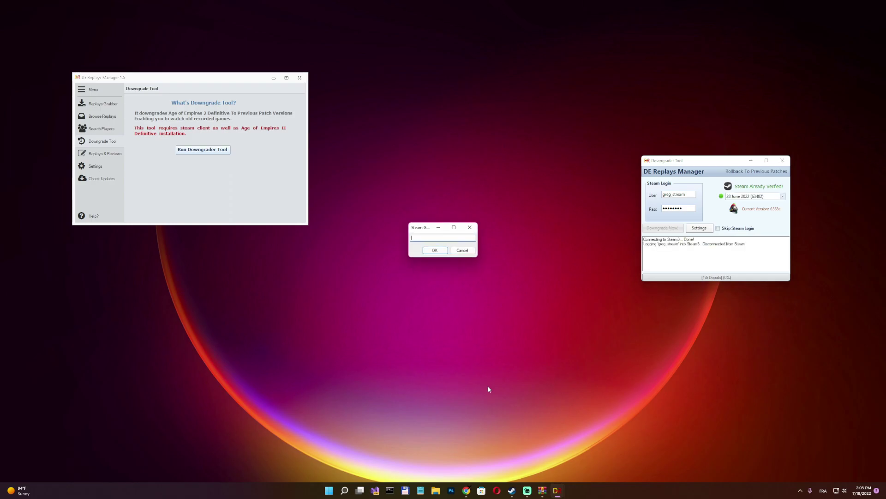
{"action": "left_click", "coordinate": [468, 489]}
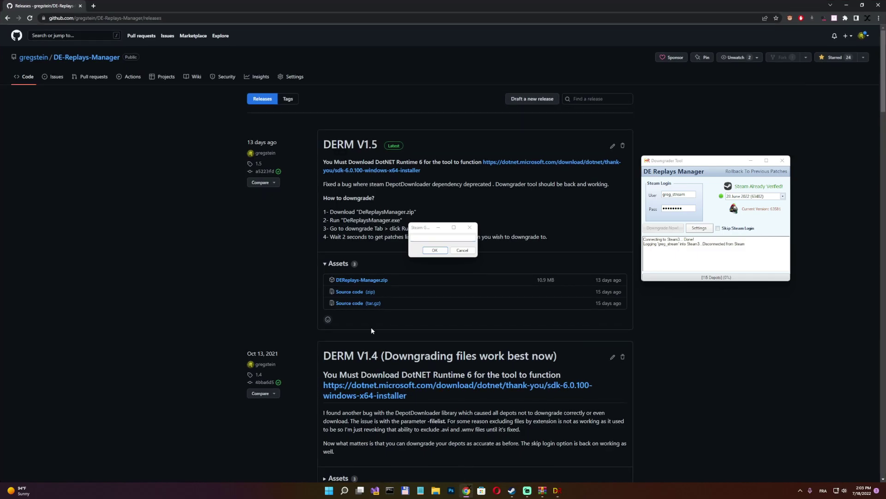
{"action": "left_click", "coordinate": [93, 6]}
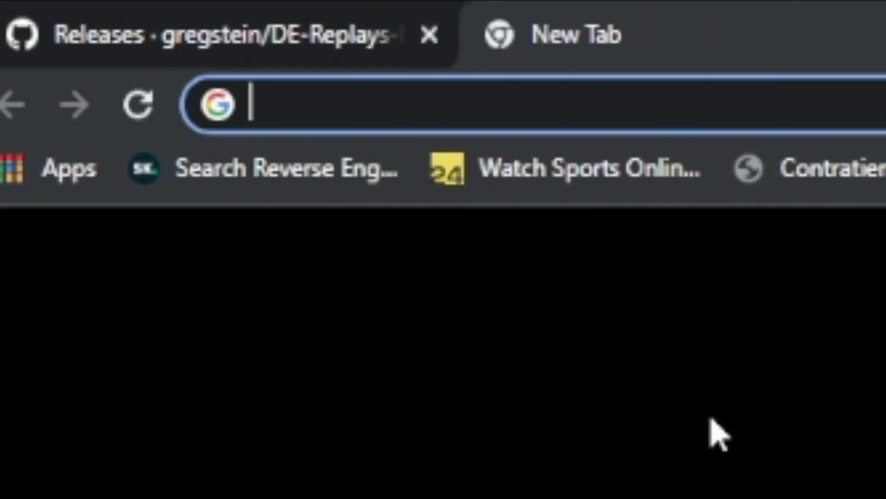
{"action": "type", "text": "hotmail.com"}
{"action": "key", "text": "Return"}
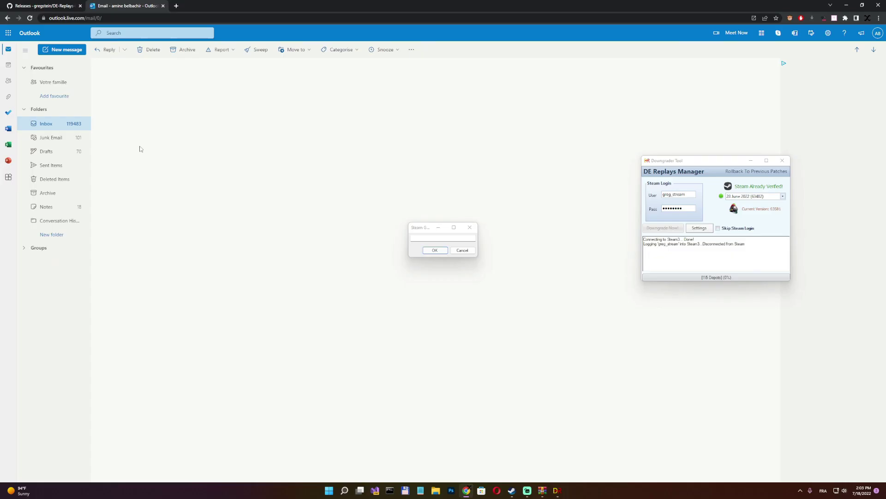
{"action": "left_click", "coordinate": [140, 149]}
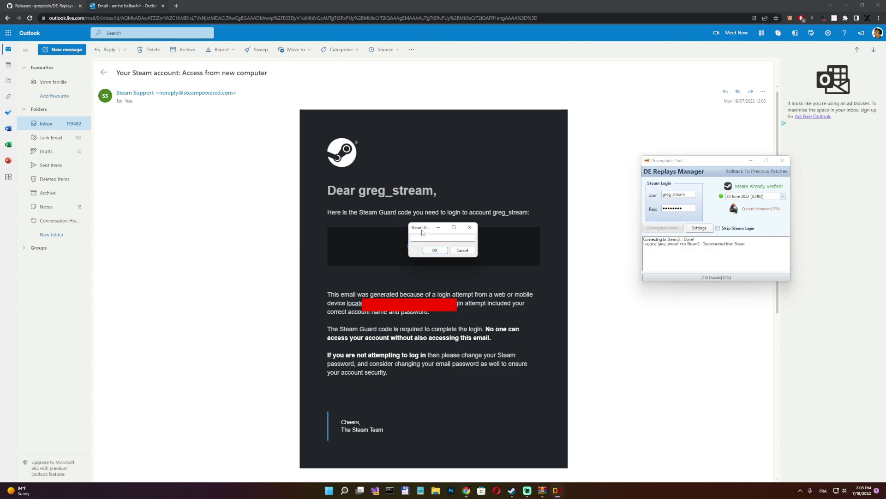
Step: Copy the emailed Steam Guard code into the prompt, confirm it, and close the email tab
{"action": "left_click_drag", "start_coordinate": [422, 227], "coordinate": [520, 240]}
{"action": "double_click", "coordinate": [434, 246]}
{"action": "right_click", "coordinate": [434, 249]}
{"action": "left_click", "coordinate": [443, 258]}
{"action": "right_click", "coordinate": [524, 253]}
{"action": "left_click", "coordinate": [535, 285]}
{"action": "left_click", "coordinate": [532, 262]}
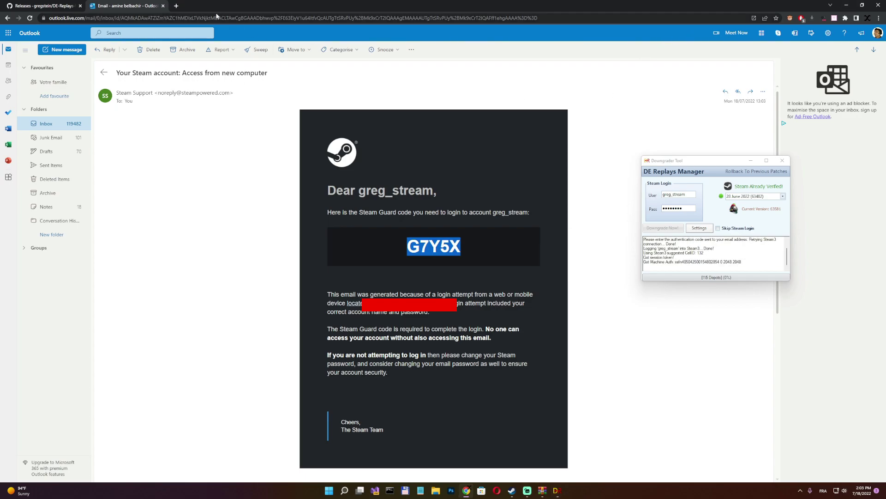
{"action": "left_click", "coordinate": [165, 5]}
Step: Minimize the browser and centre the Downgrader Tool to watch the 63482 rollback reach 100%
{"action": "left_click", "coordinate": [846, 5]}
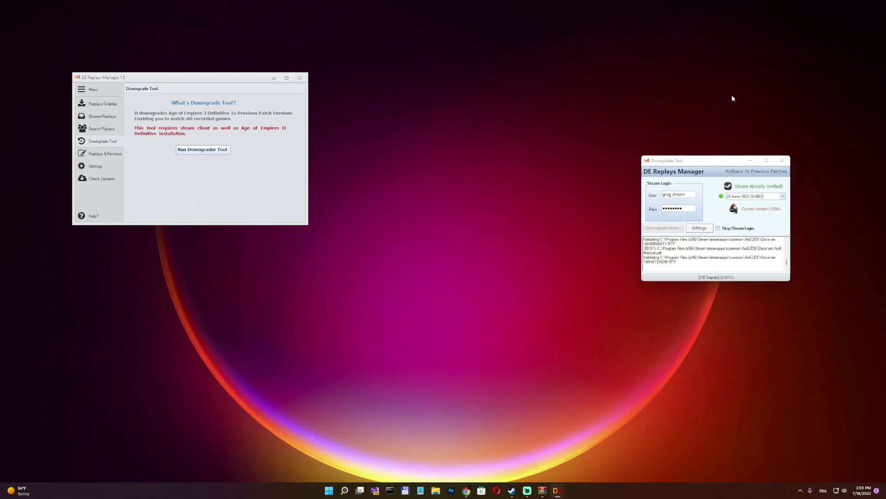
{"action": "left_click_drag", "start_coordinate": [686, 162], "coordinate": [395, 158]}
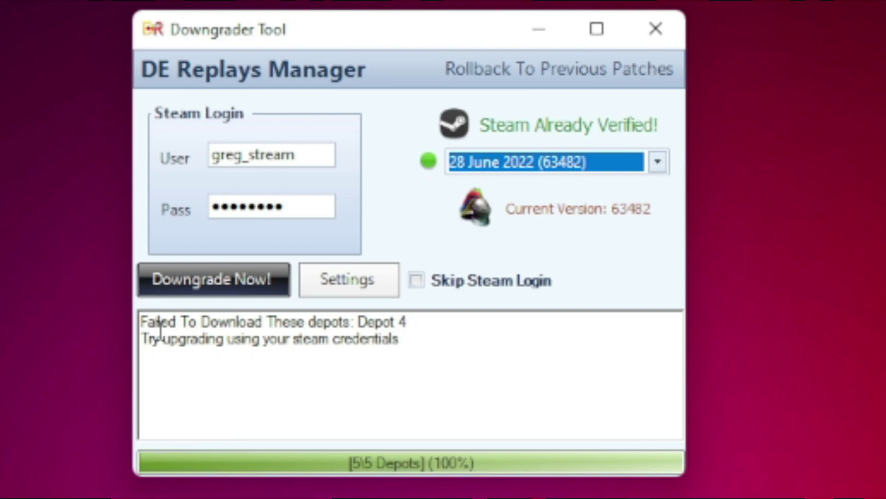
Step: Highlight the log's error message and failed Depot 4 lines to read them, then deselect
{"action": "left_click_drag", "start_coordinate": [141, 322], "coordinate": [421, 322]}
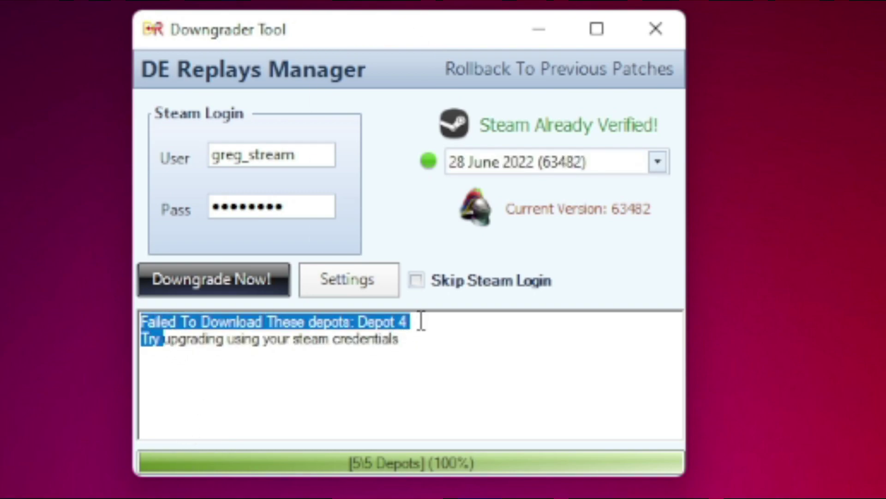
{"action": "left_click", "coordinate": [423, 354]}
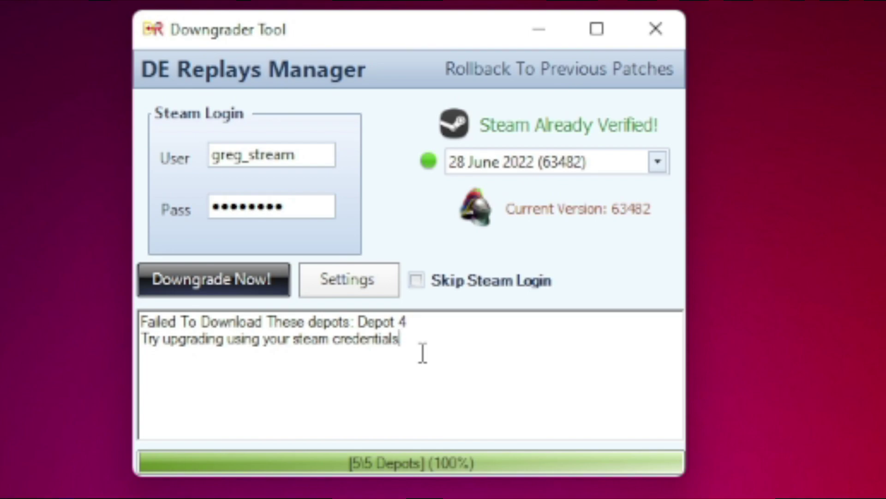
{"action": "mouse_move", "coordinate": [420, 323]}
{"action": "left_mouse_down"}
{"action": "mouse_move", "coordinate": [263, 339]}
{"action": "mouse_move", "coordinate": [310, 322]}
{"action": "mouse_move", "coordinate": [422, 329]}
{"action": "left_mouse_up"}
{"action": "left_click", "coordinate": [420, 340]}
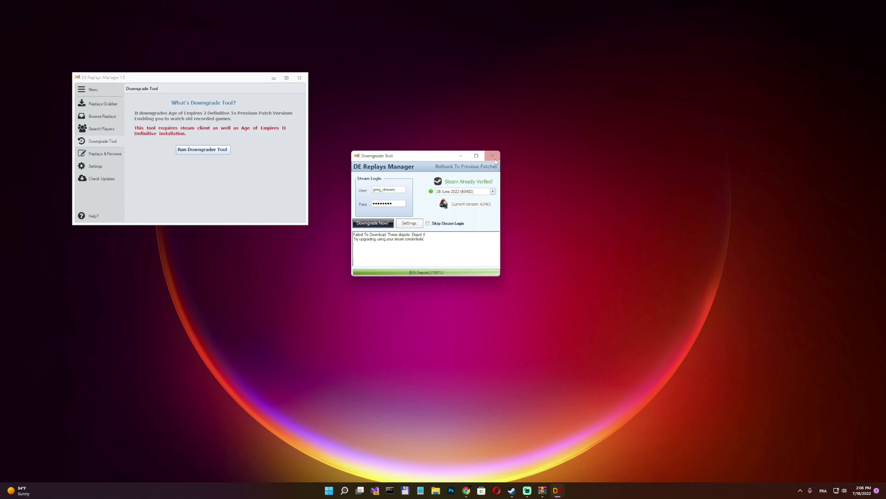
Step: Close DE Replays Manager, decline the WinRAR prompt, and launch Age of Empires II: DE from Steam
{"action": "left_click", "coordinate": [493, 157]}
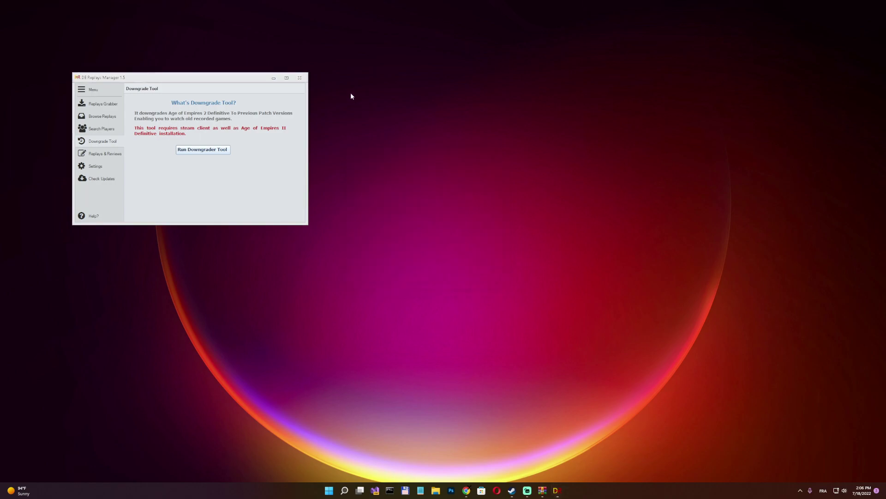
{"action": "left_click", "coordinate": [301, 78]}
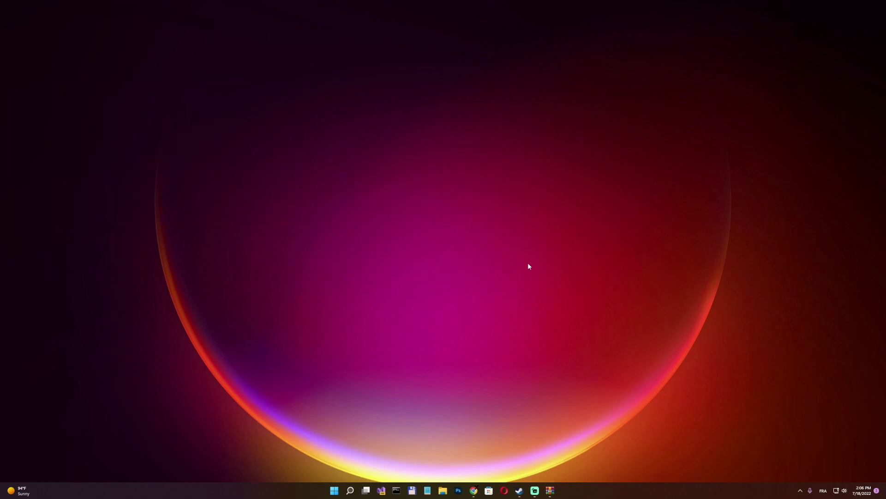
{"action": "left_click", "coordinate": [519, 490]}
{"action": "left_click", "coordinate": [457, 269]}
{"action": "left_click", "coordinate": [60, 91]}
{"action": "left_click", "coordinate": [122, 120]}
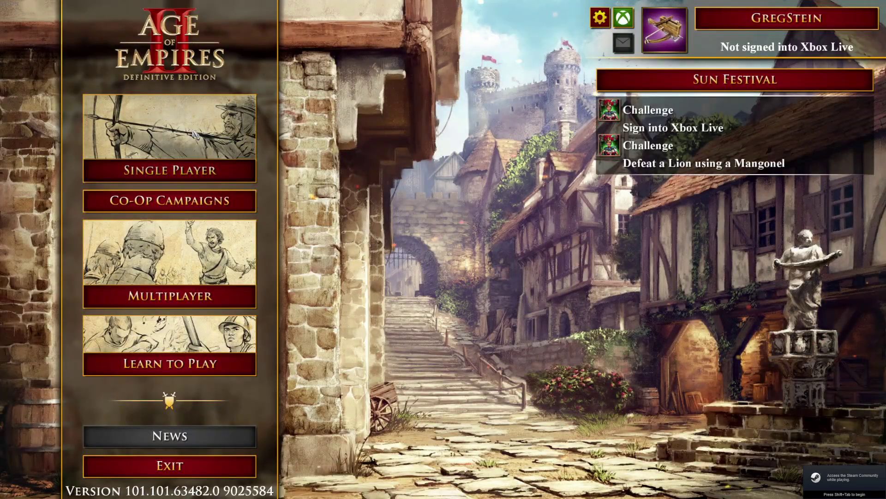
Step: Load the 7/3/2022 9:57:26 PM Arabia replay from Single Player > Load Game > Replays
{"action": "left_click", "coordinate": [244, 138]}
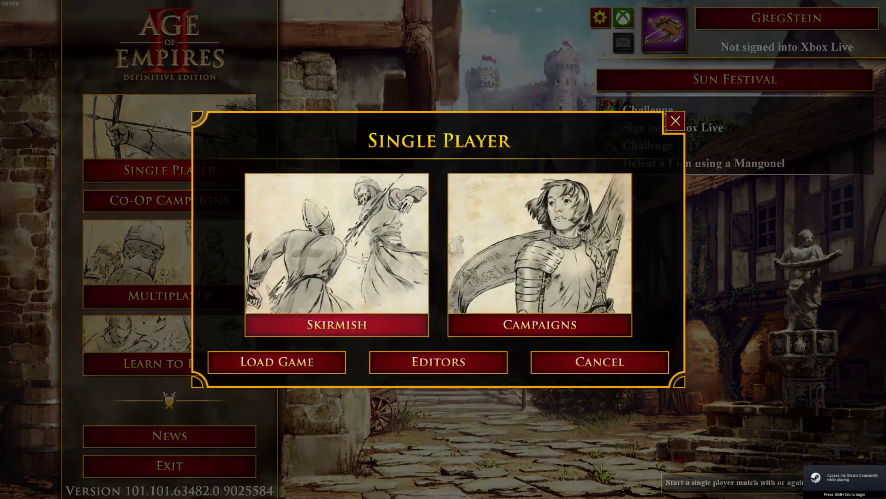
{"action": "left_click", "coordinate": [274, 365]}
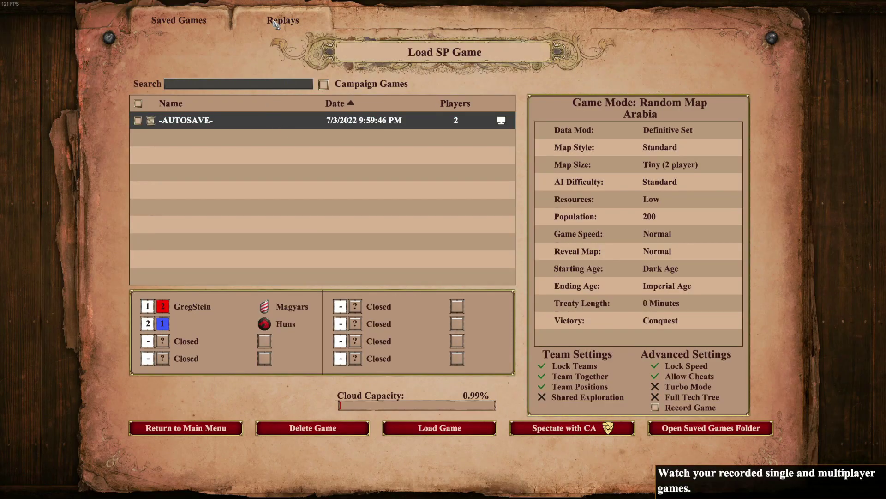
{"action": "left_click", "coordinate": [274, 24]}
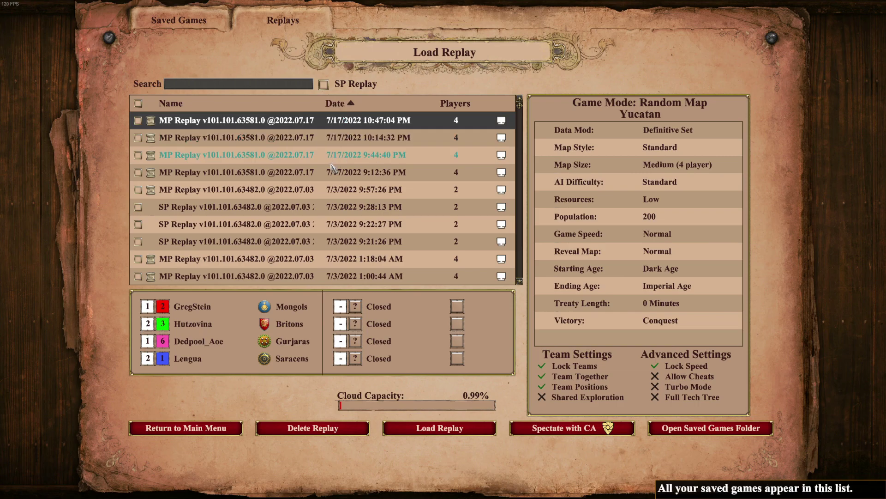
{"action": "left_click", "coordinate": [319, 189]}
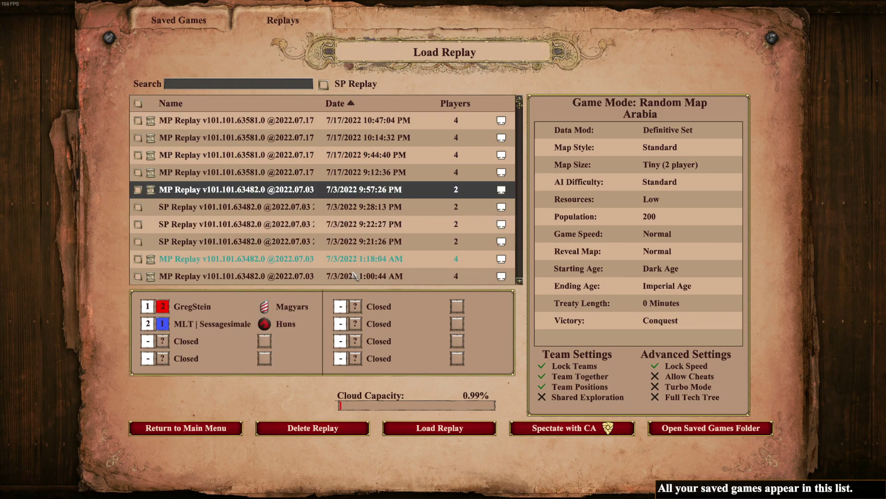
{"action": "left_click", "coordinate": [421, 429]}
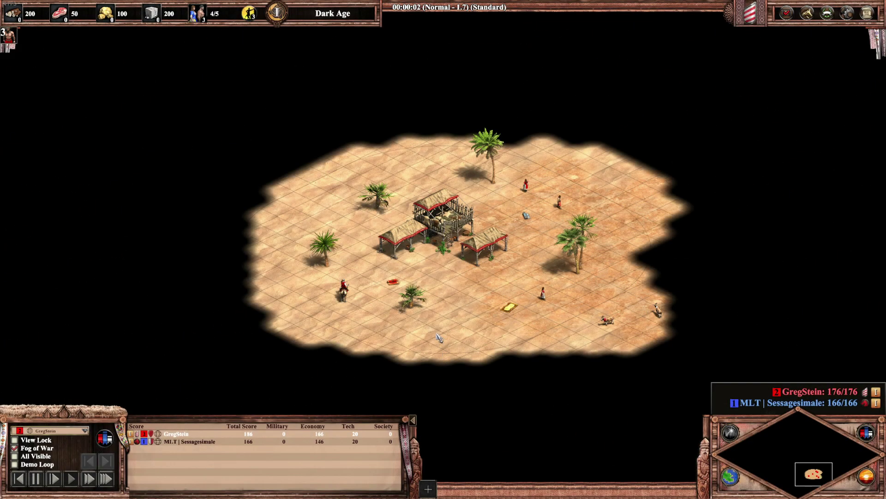
Step: Select the Town Center and set replay playback to the fastest speed
{"action": "left_click", "coordinate": [443, 217]}
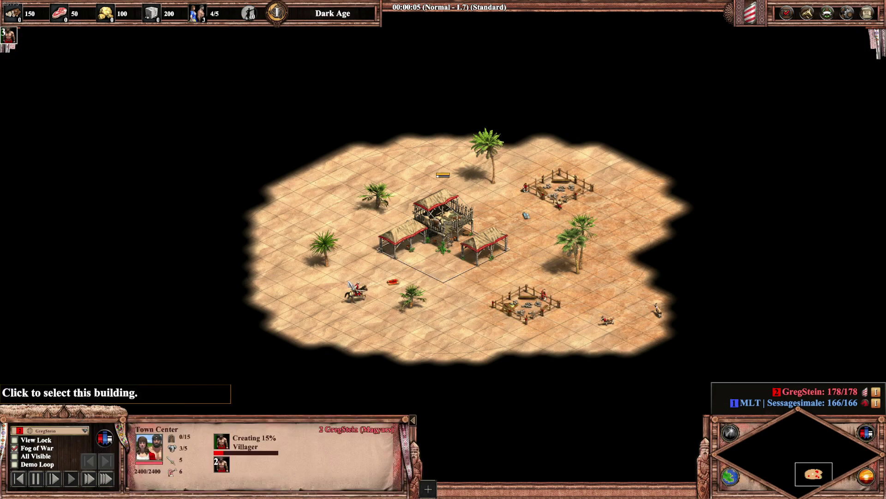
{"action": "left_click", "coordinate": [110, 478]}
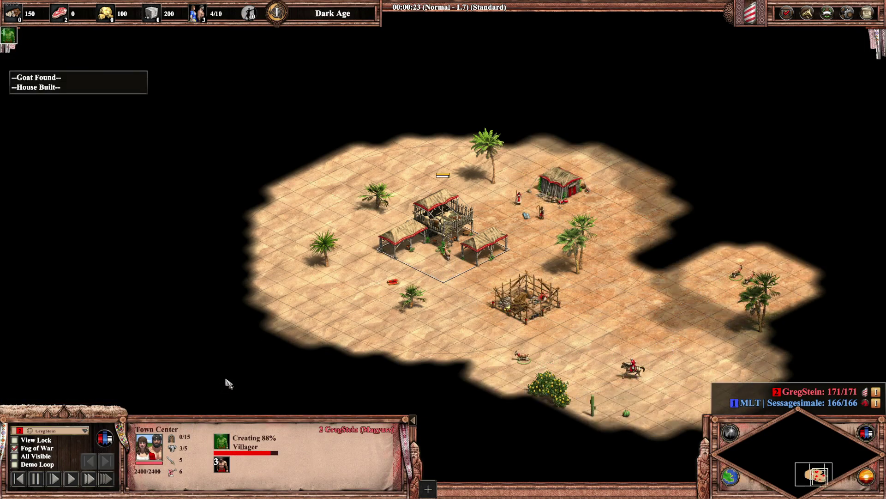
{"action": "key", "text": "Left"}
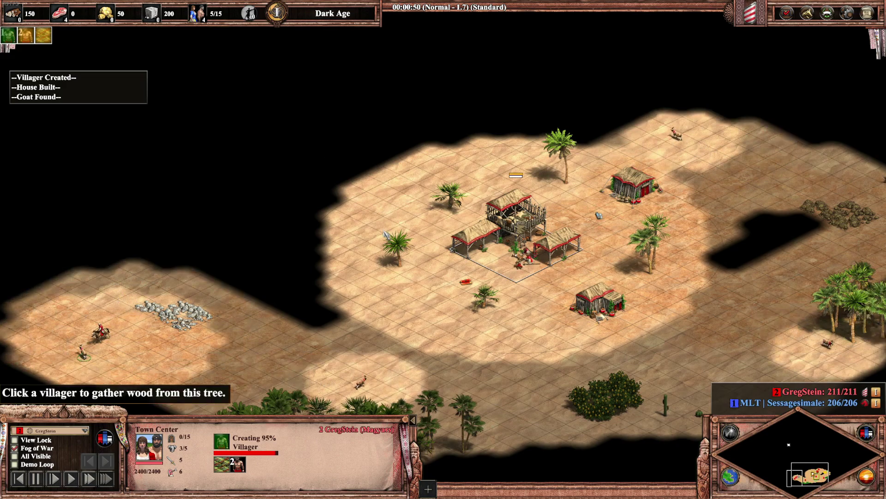
{"action": "key", "text": "Up"}
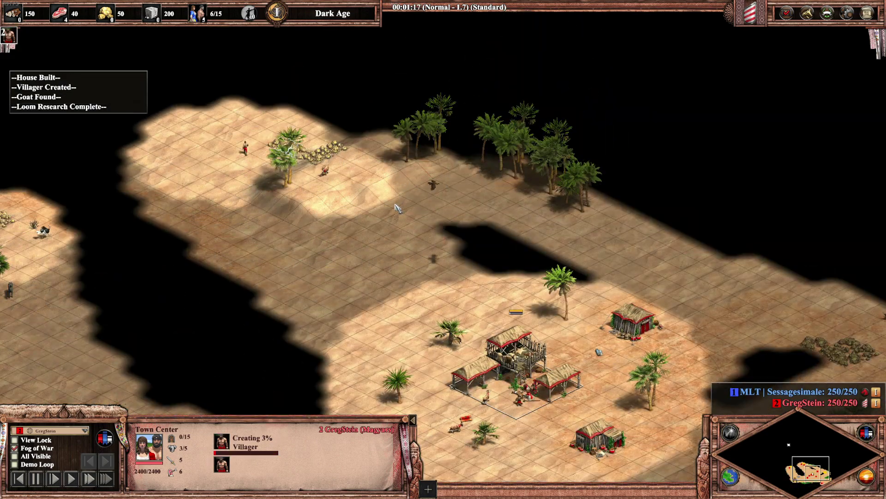
Step: Survey the map via the minimap and drags, recentre on the Town Center, and open the Menu
{"action": "left_click", "coordinate": [805, 459]}
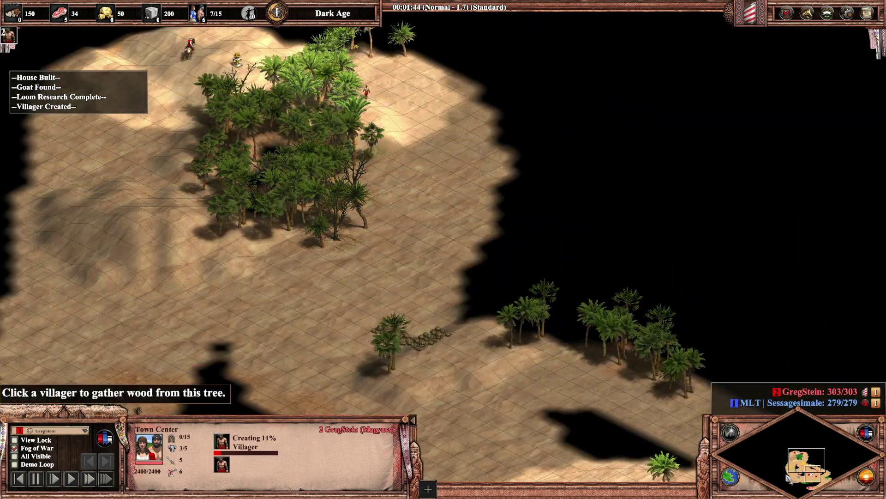
{"action": "left_click", "coordinate": [808, 457]}
{"action": "left_click_drag", "start_coordinate": [808, 458], "coordinate": [796, 456]}
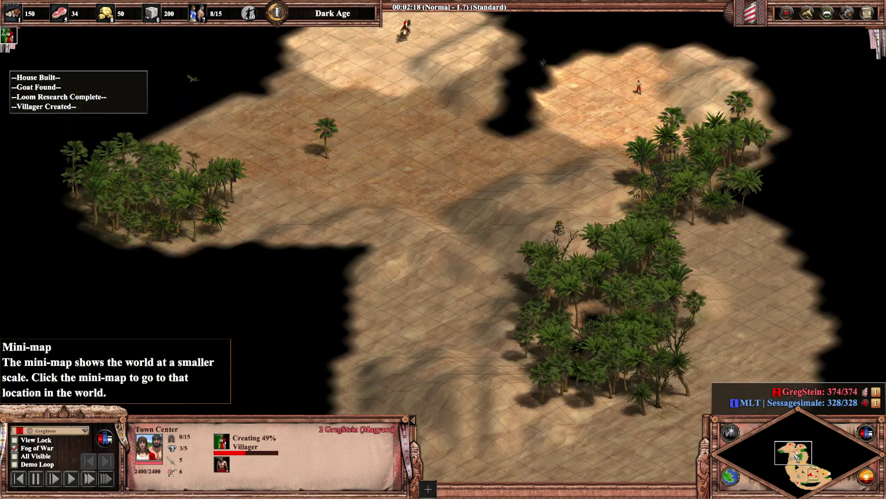
{"action": "left_click", "coordinate": [797, 457]}
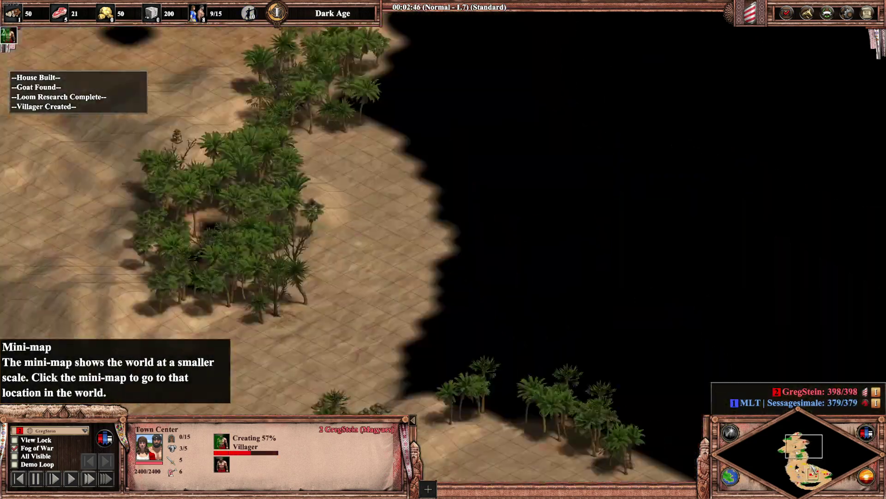
{"action": "left_click", "coordinate": [812, 471]}
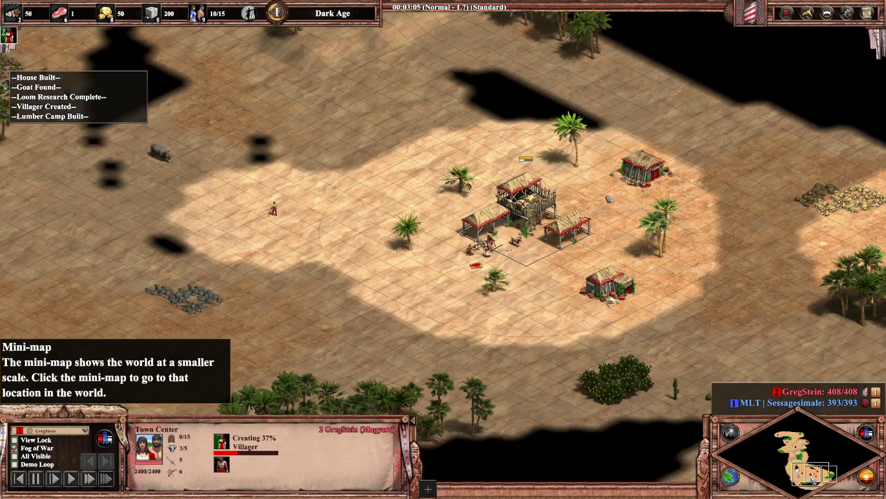
{"action": "left_click", "coordinate": [810, 477]}
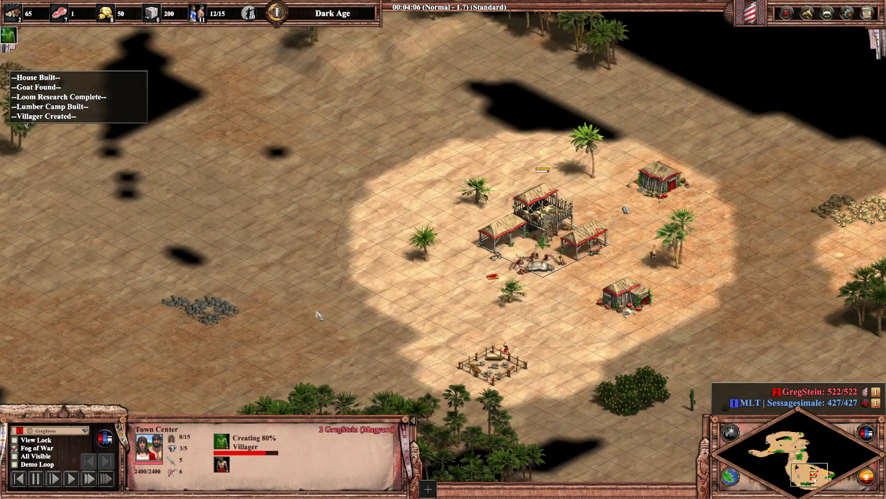
{"action": "left_click_drag", "start_coordinate": [318, 315], "coordinate": [597, 320]}
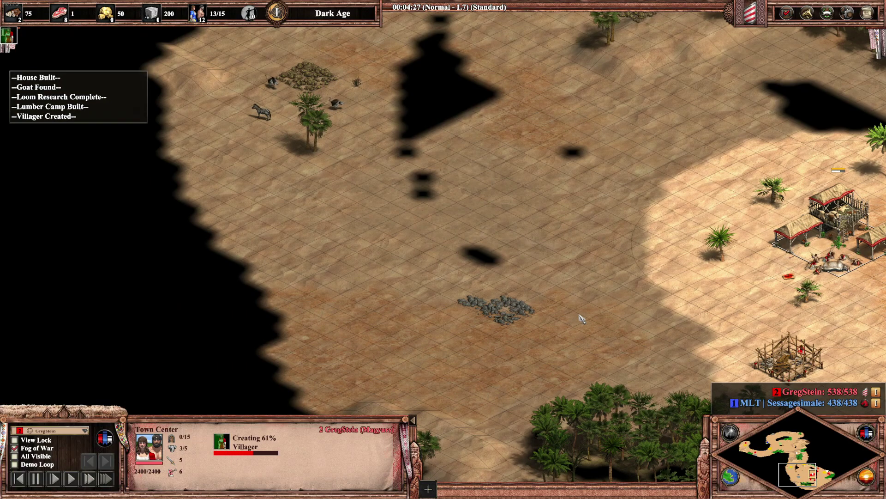
{"action": "key", "text": "h"}
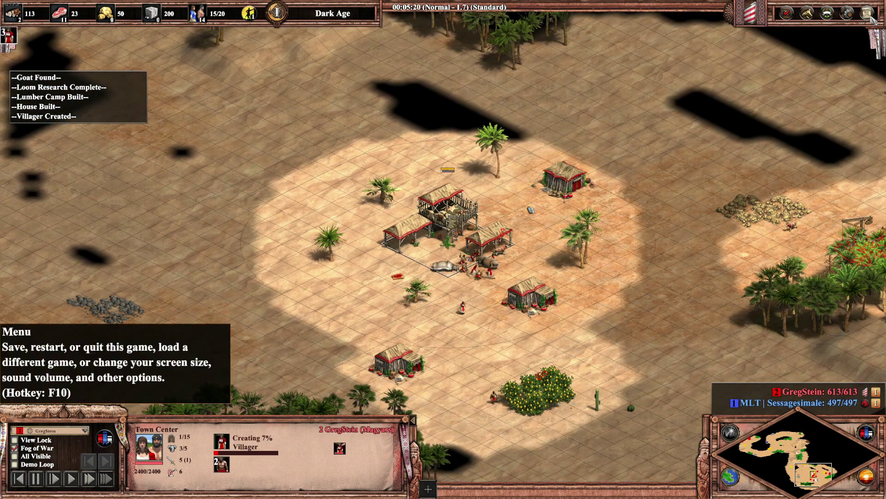
{"action": "left_click", "coordinate": [866, 13]}
Step: Quit the current replay and confirm with Yes
{"action": "left_click", "coordinate": [442, 199]}
{"action": "left_click", "coordinate": [360, 270]}
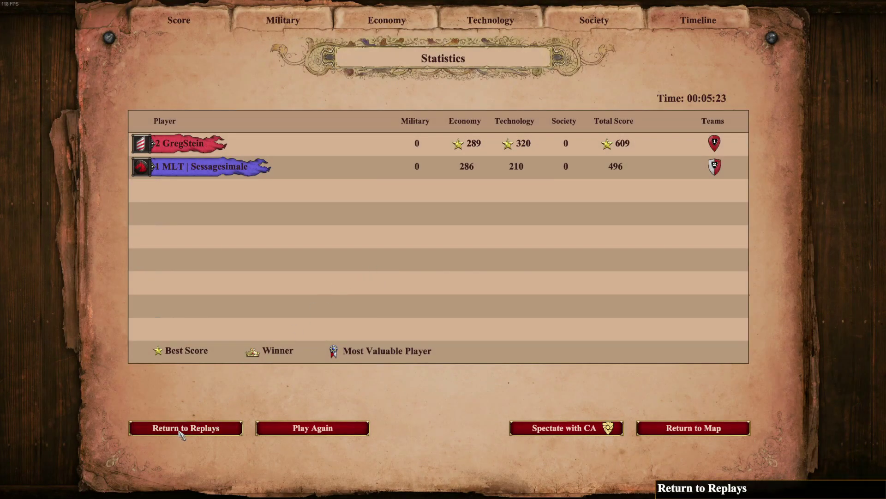